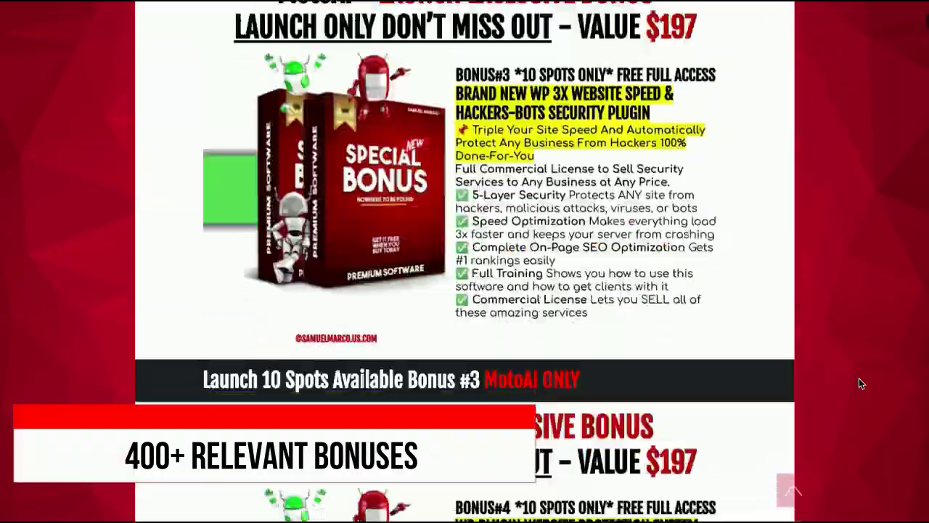
Scroll from Bonus #1 down to the $297 NoWhere To Be Found Premium WordPress Pack #30.
scroll(859, 379, down, 20)
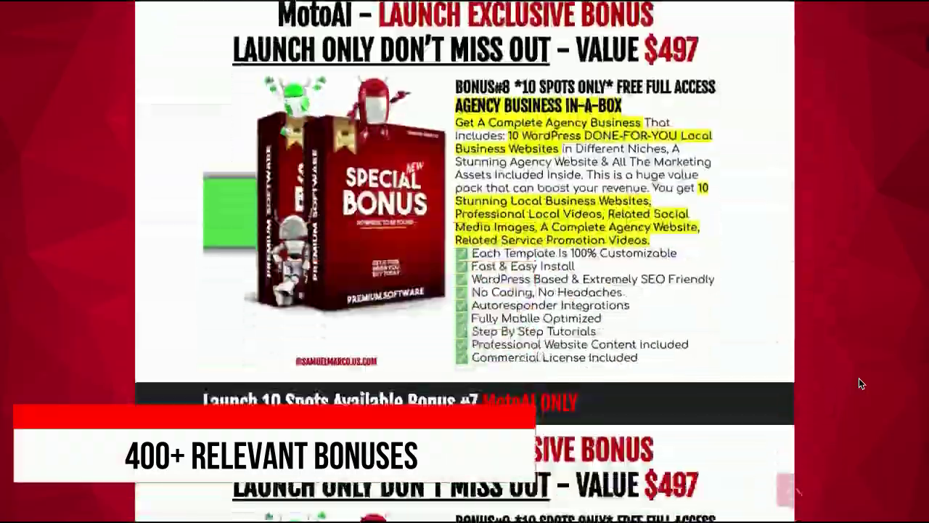
scroll(859, 383, down, 20)
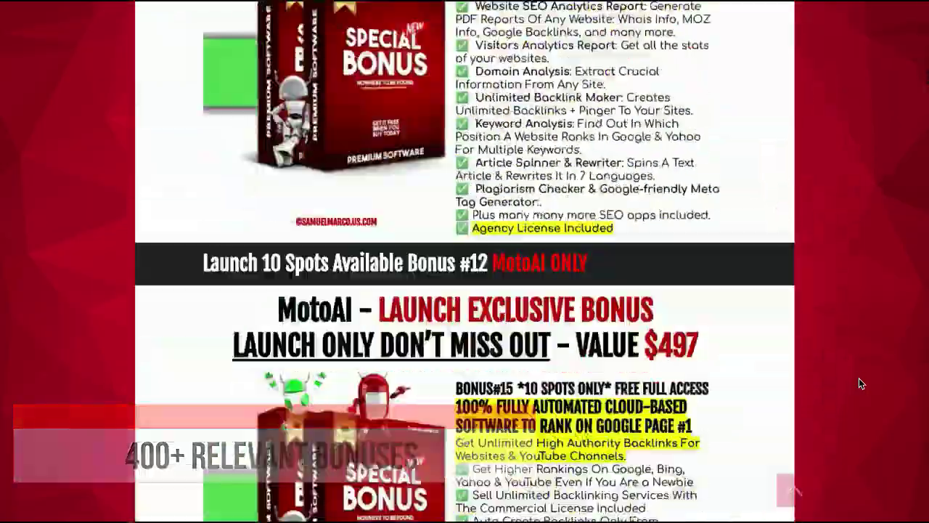
scroll(859, 384, down, 20)
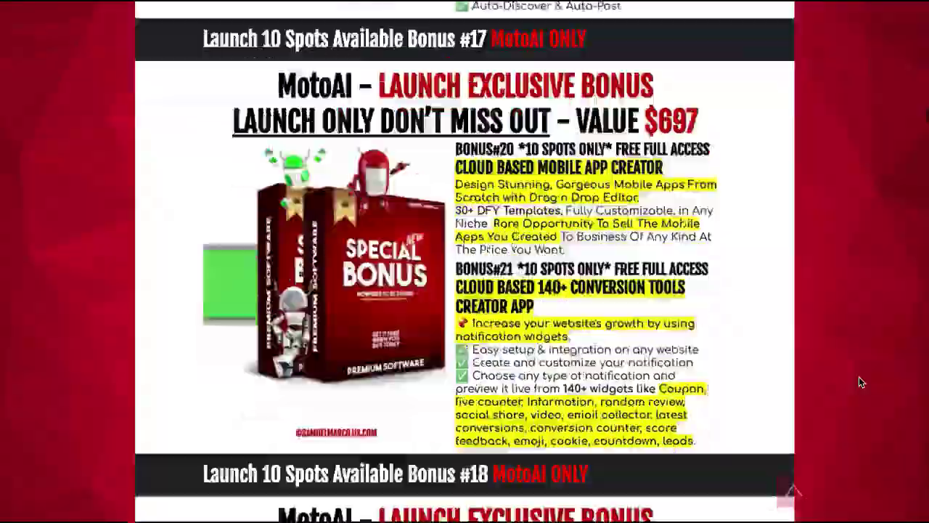
scroll(859, 383, down, 20)
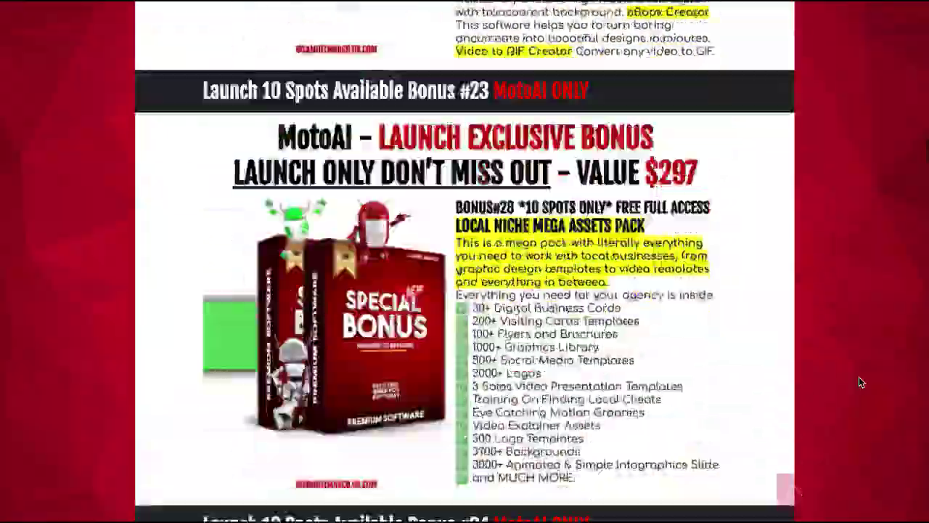
scroll(859, 382, down, 20)
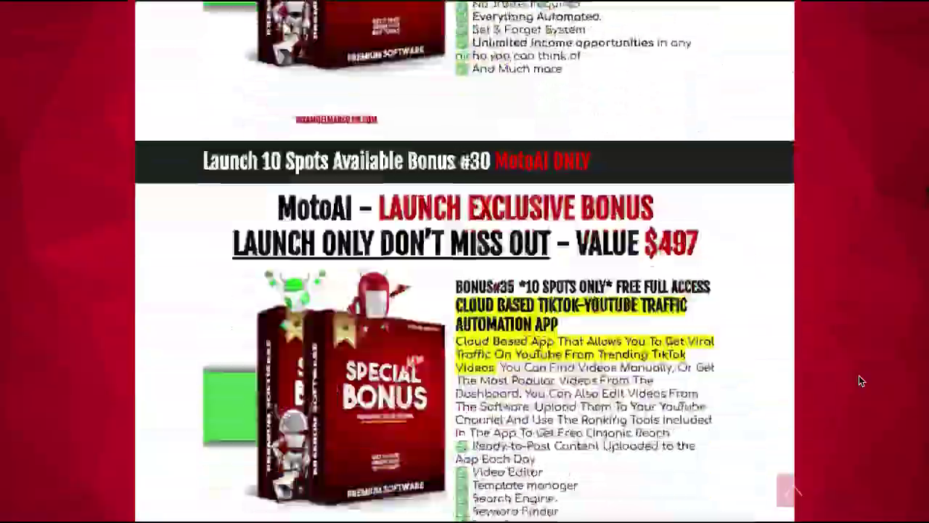
scroll(859, 375, down, 20)
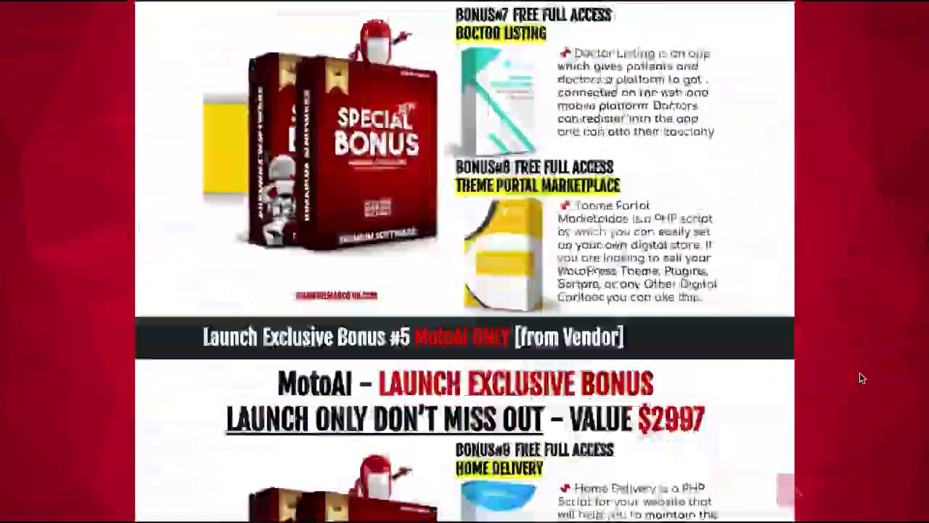
scroll(859, 377, down, 20)
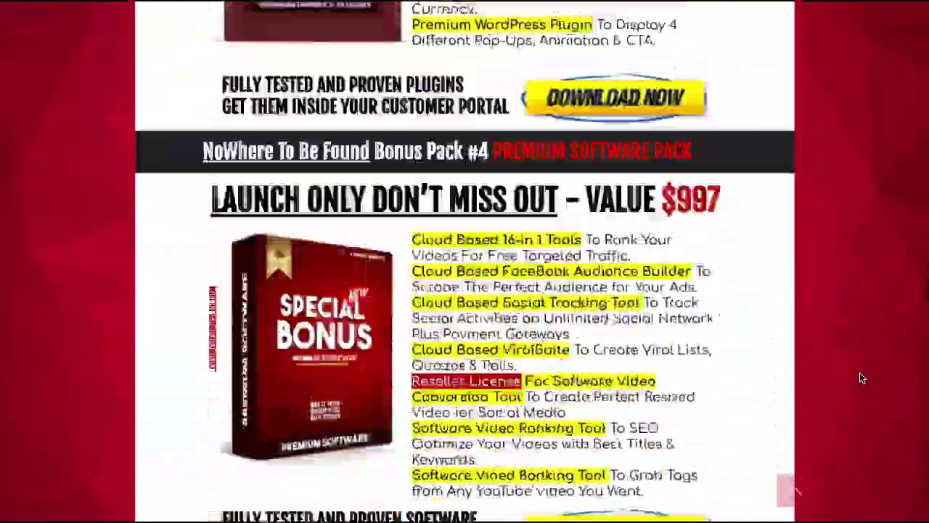
scroll(859, 377, down, 20)
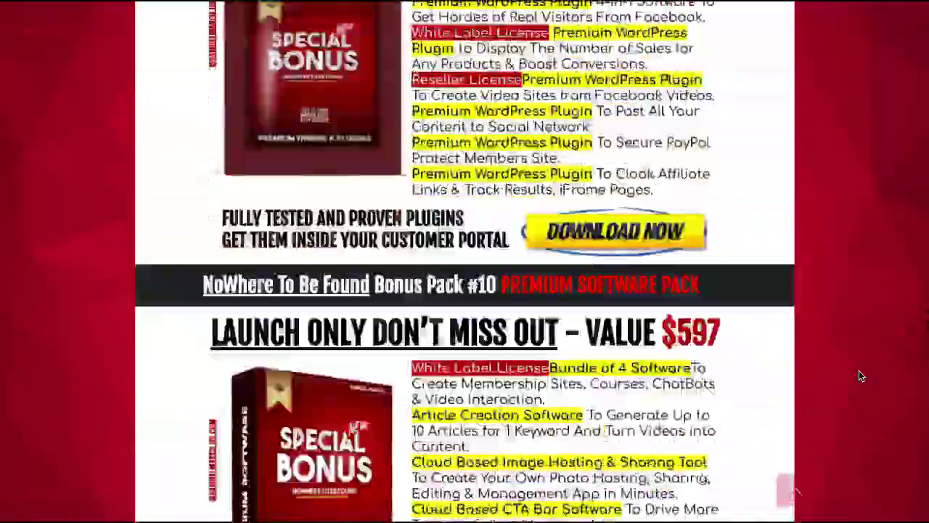
scroll(859, 375, down, 20)
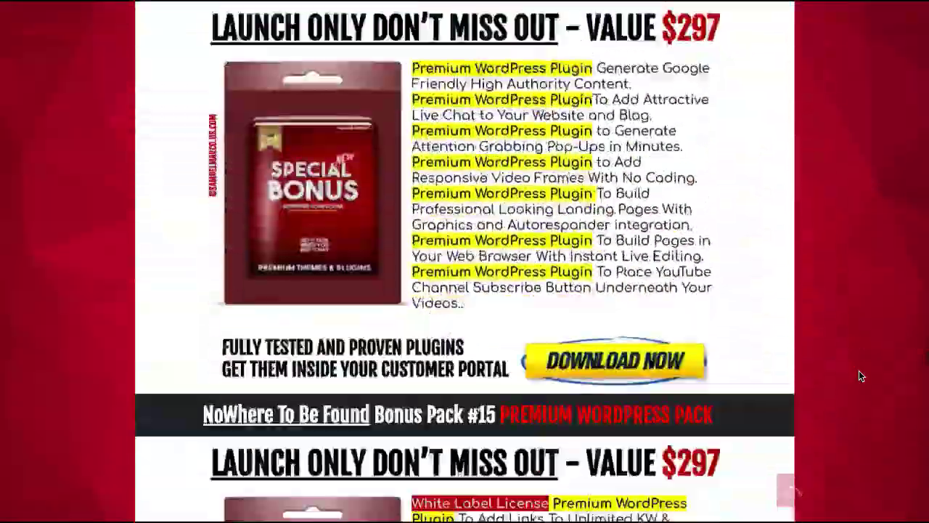
scroll(858, 375, down, 20)
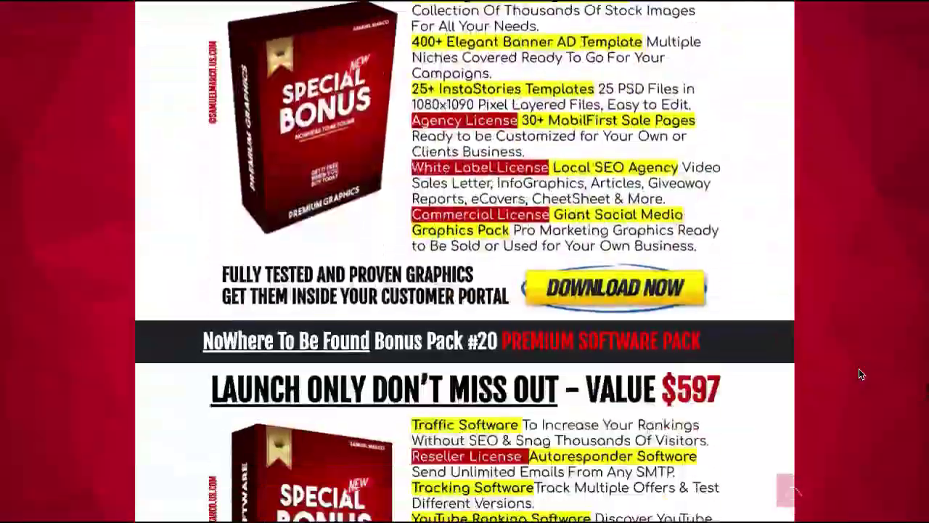
scroll(859, 374, down, 20)
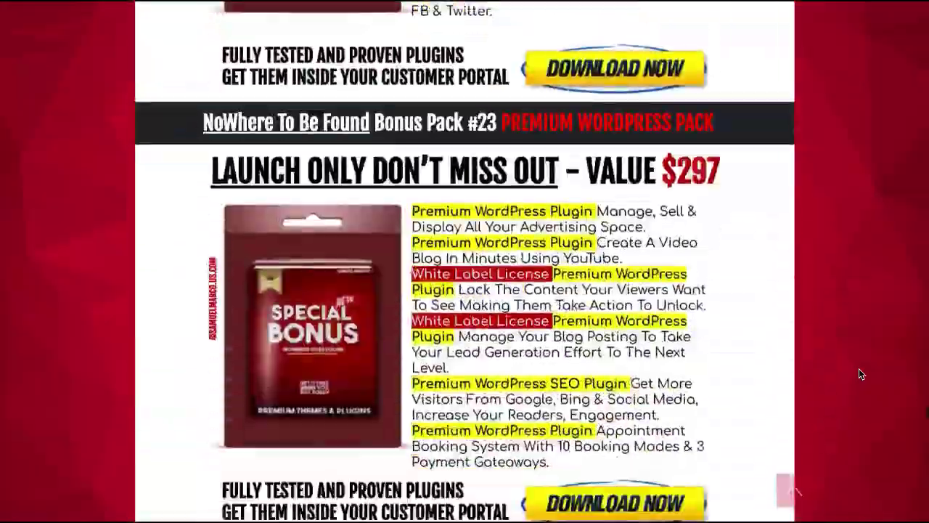
scroll(859, 374, down, 20)
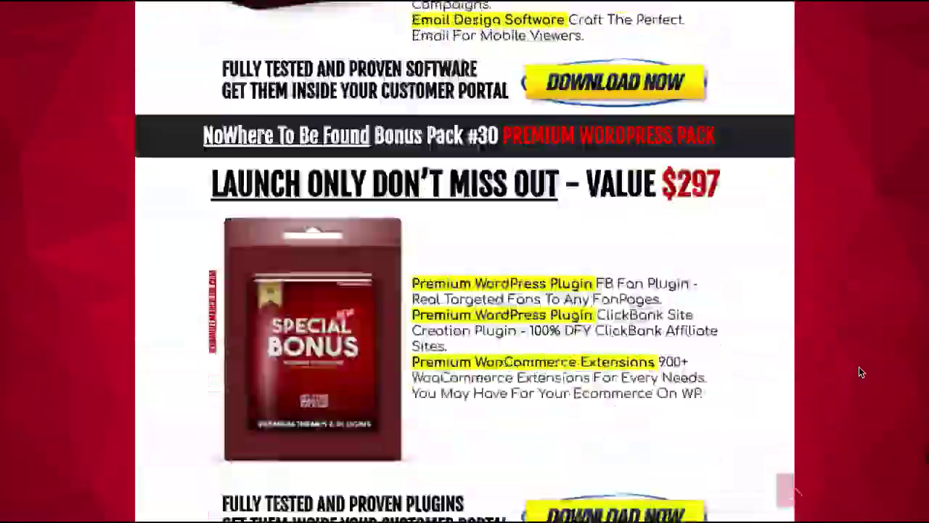
scroll(859, 373, down, 20)
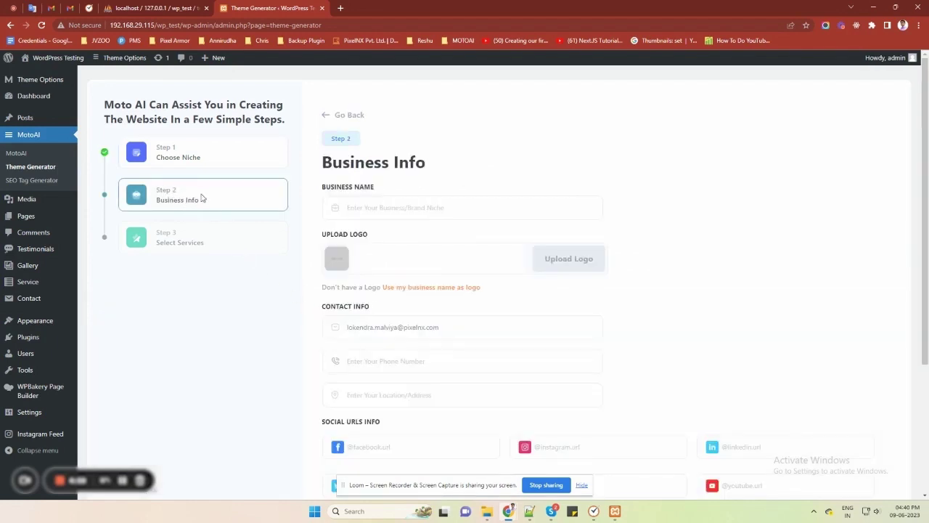
Autofill business name 'ViralBag - A Viral Content Generation Tool', phone and address from saved details.
drag(432, 166, 332, 165)
click(374, 181)
click(383, 207)
click(400, 235)
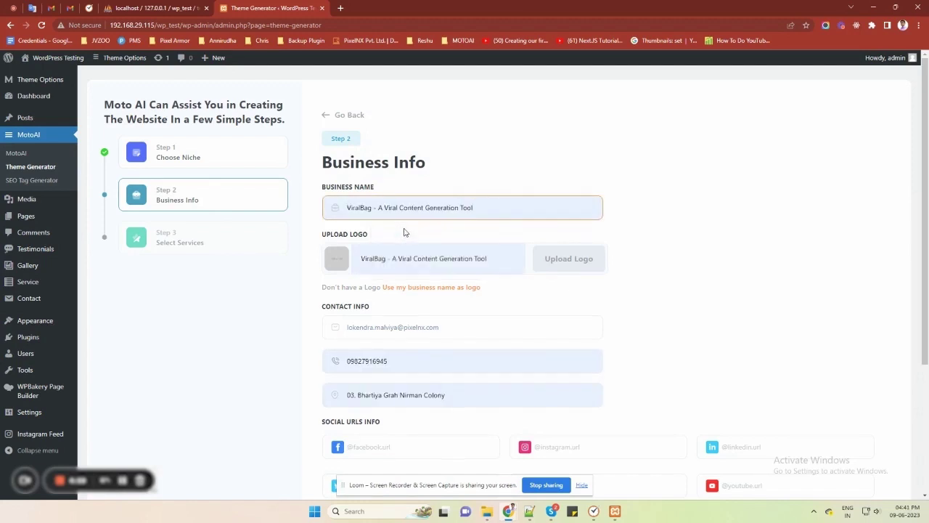
scroll(414, 232, down, 1)
Set the seventh media library image as the business logo.
click(560, 218)
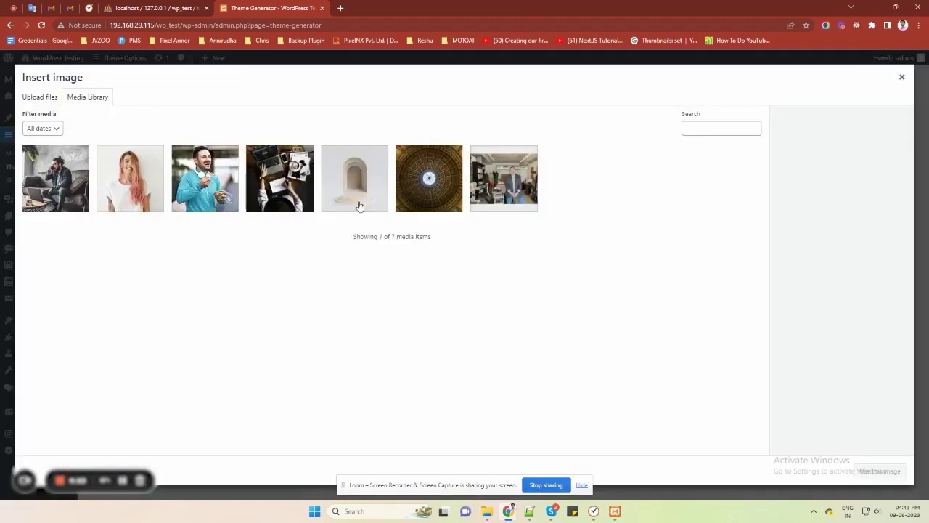
click(483, 207)
click(880, 470)
Enter # as the placeholder Facebook and Twitter links.
scroll(426, 249, down, 2)
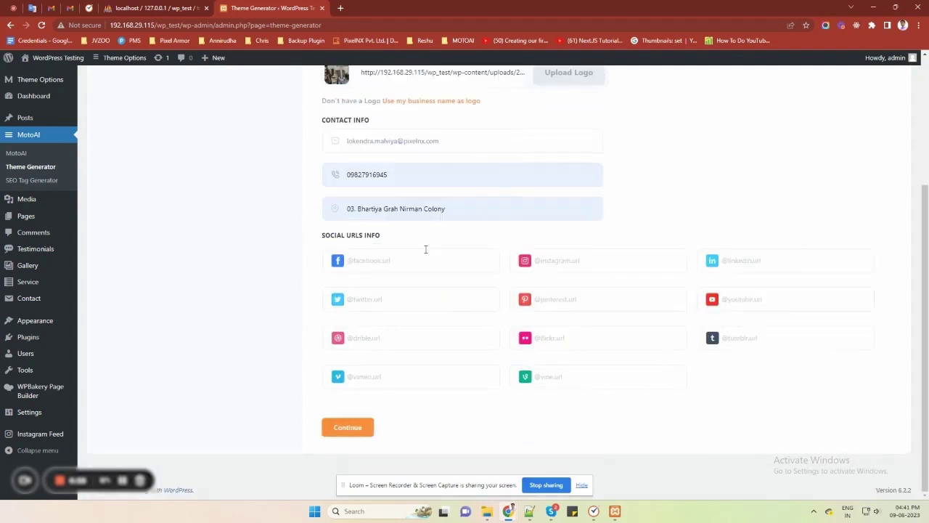
click(424, 260)
text(#)
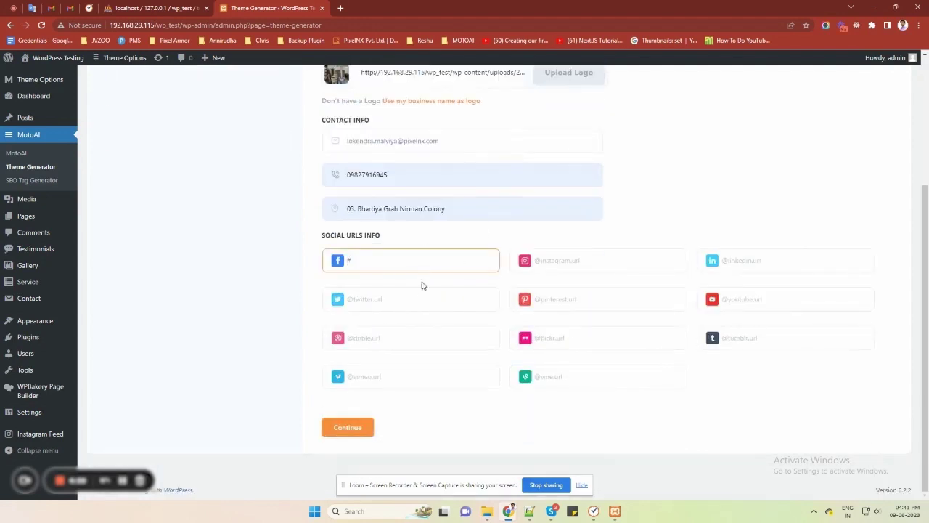
click(420, 295)
text(#)
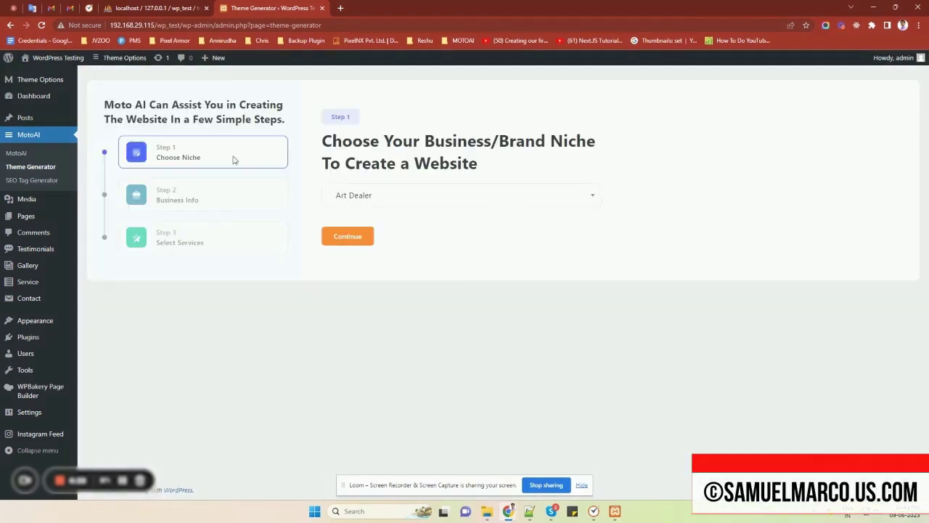
Search the niche list for 'web', clear it, keep Art Dealer and continue to Business Info.
click(400, 201)
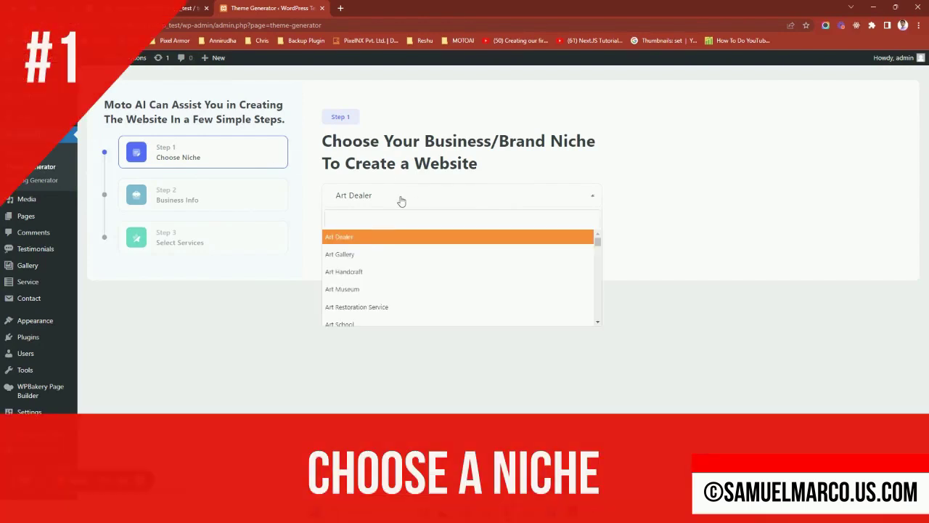
scroll(398, 239, down, 3)
scroll(399, 240, up, 3)
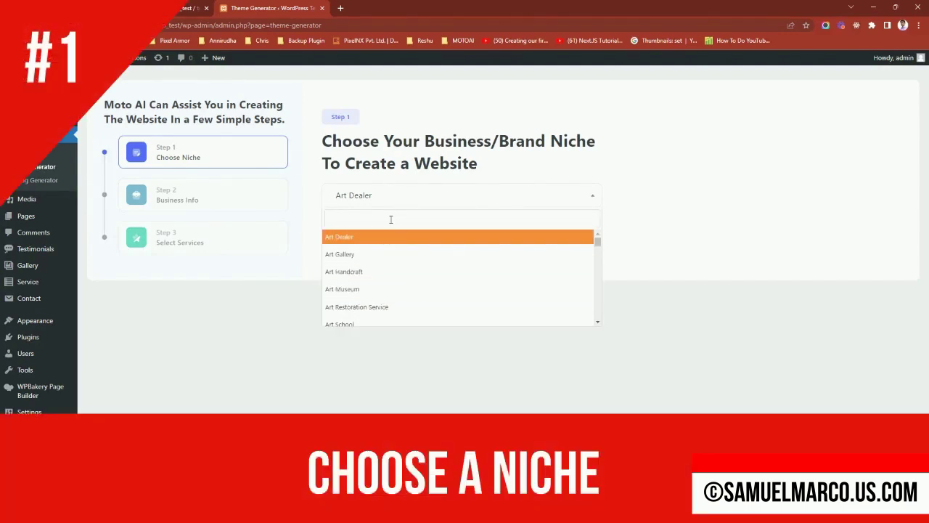
click(391, 218)
text(web)
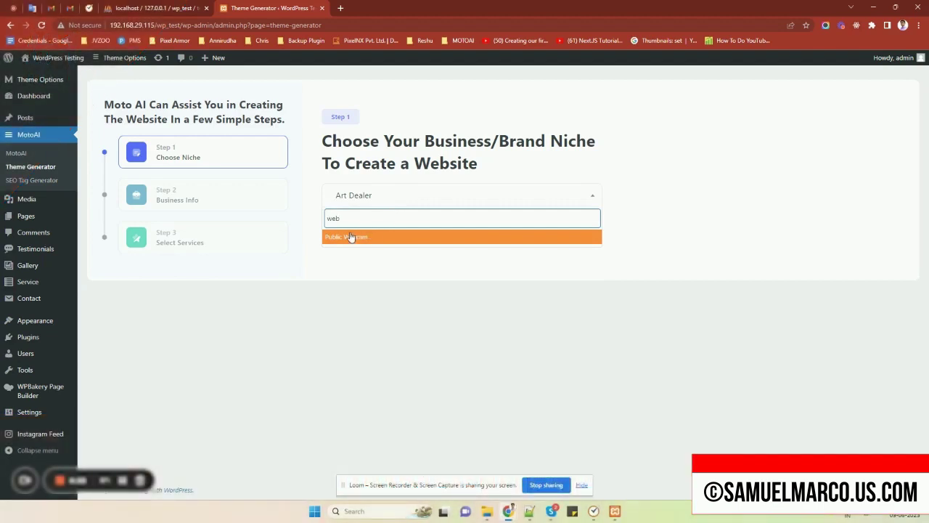
double_click(357, 218)
key(BackSpace)
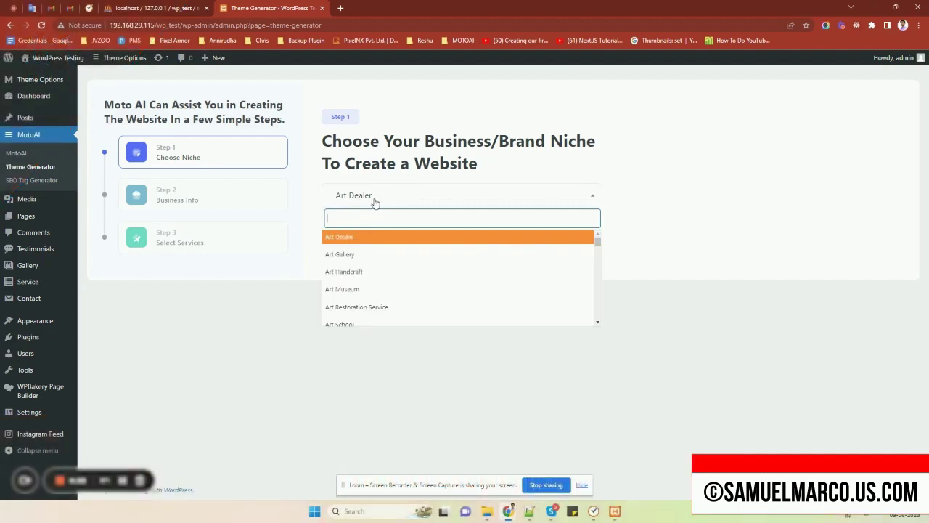
click(376, 204)
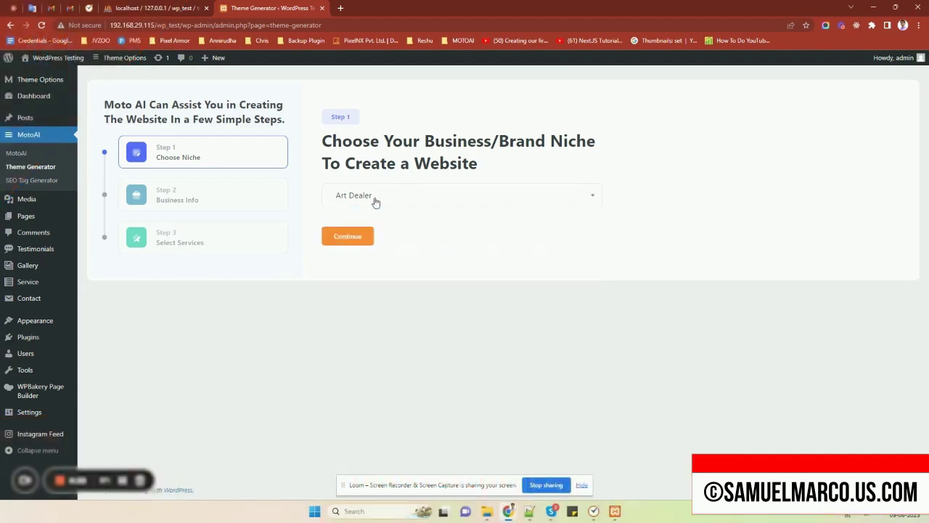
click(355, 240)
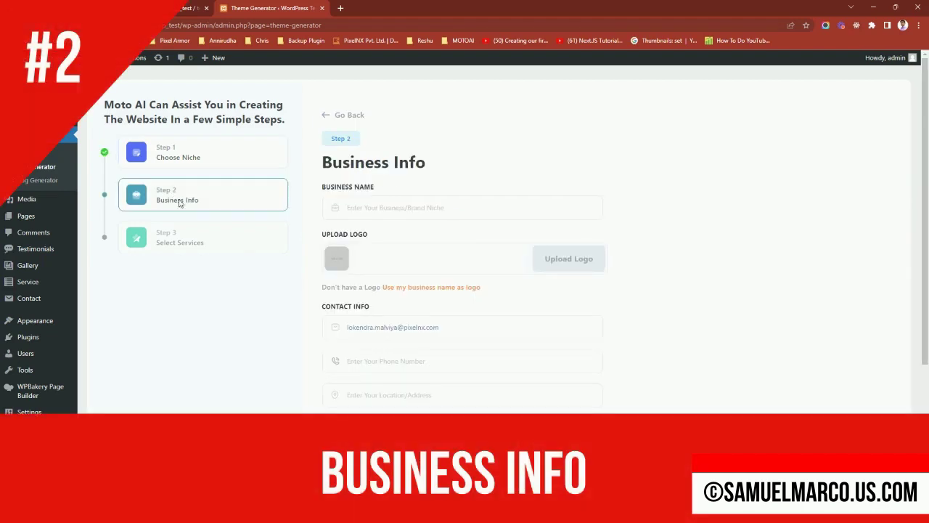
Autofill the business name, phone and address from saved details.
drag(427, 162, 328, 164)
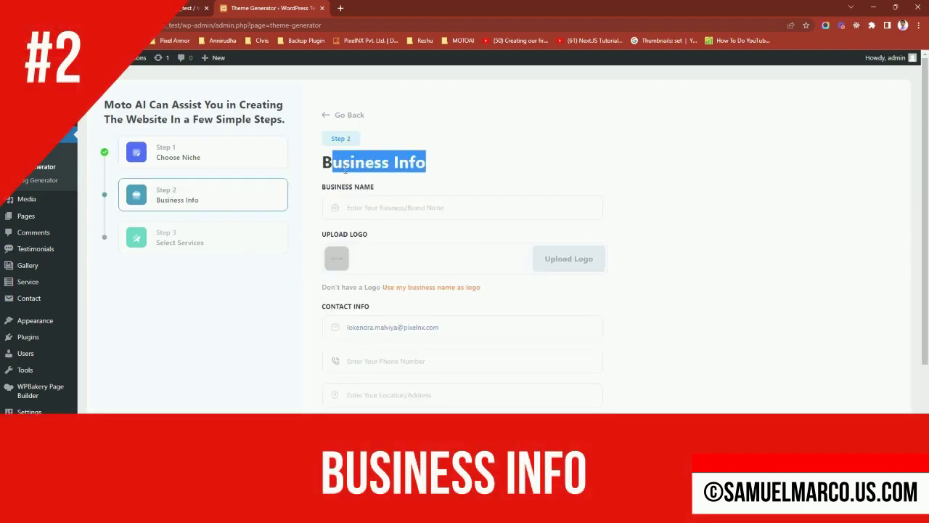
click(385, 182)
click(383, 207)
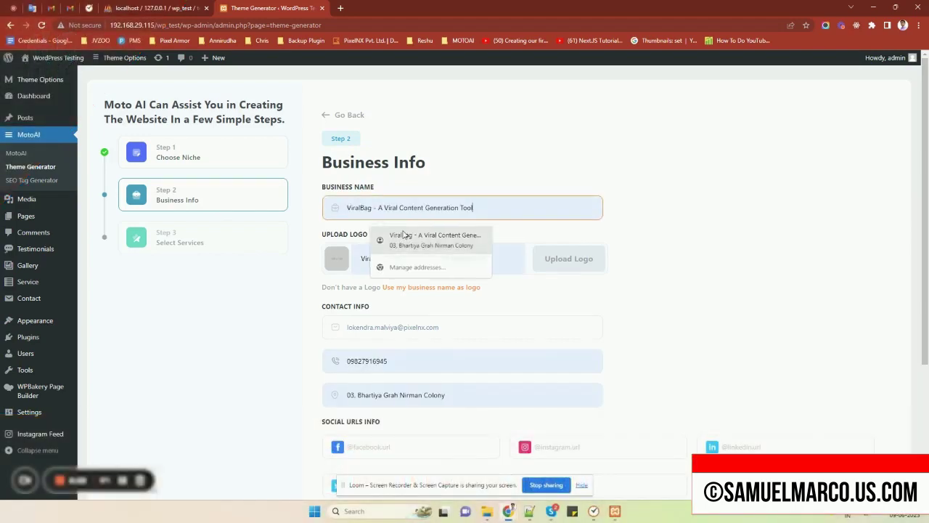
click(403, 234)
scroll(413, 233, down, 1)
Use the seventh library image as the logo and enter # as the Facebook link.
click(556, 216)
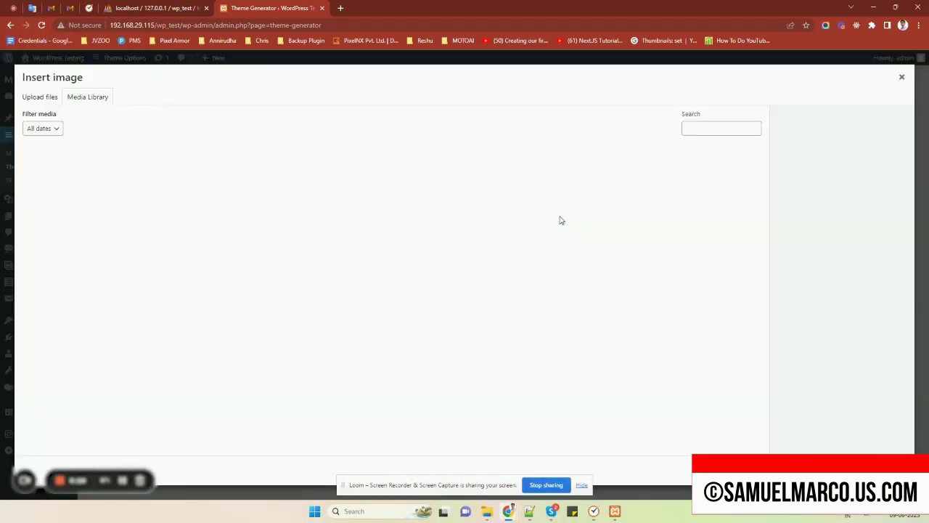
click(481, 206)
click(481, 205)
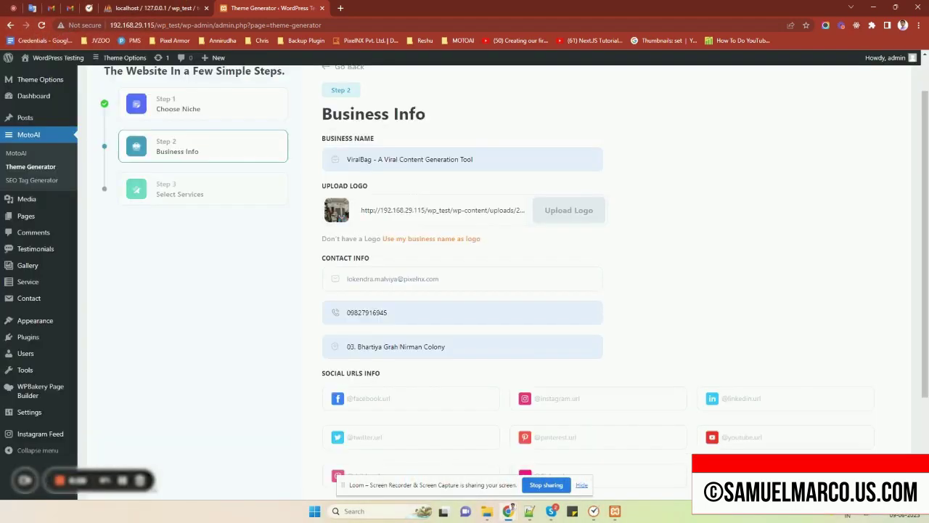
scroll(497, 306, down, 3)
click(424, 259)
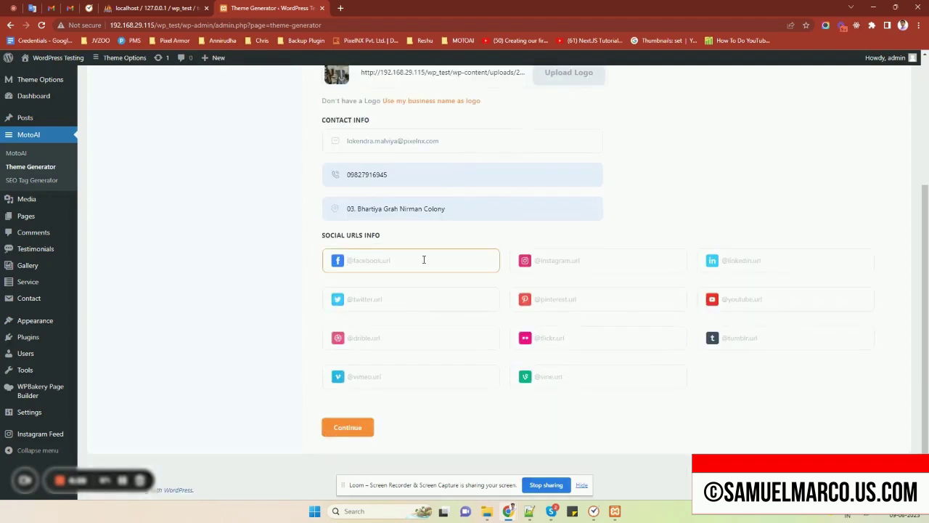
text(#)
click(421, 294)
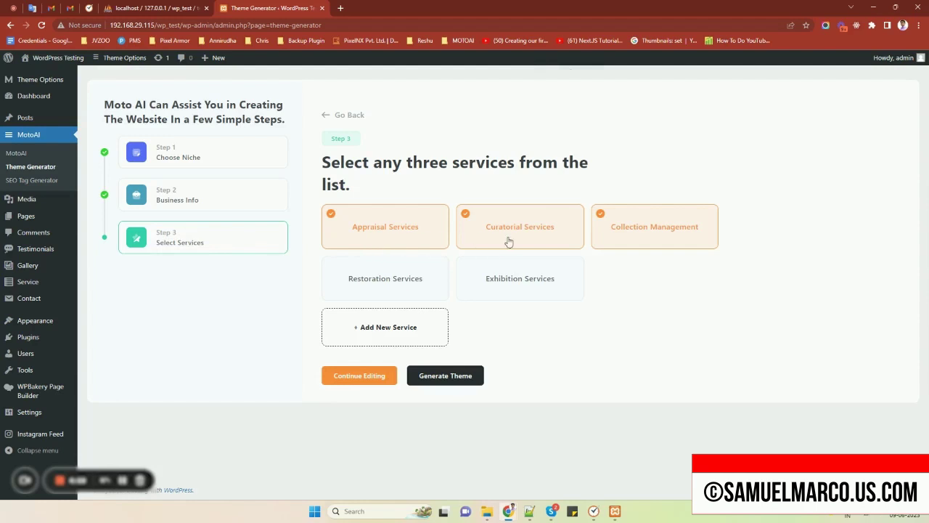
Choose Exhibition Services as the third service, then open the Art Dealer card's actions in Your Themes.
click(496, 287)
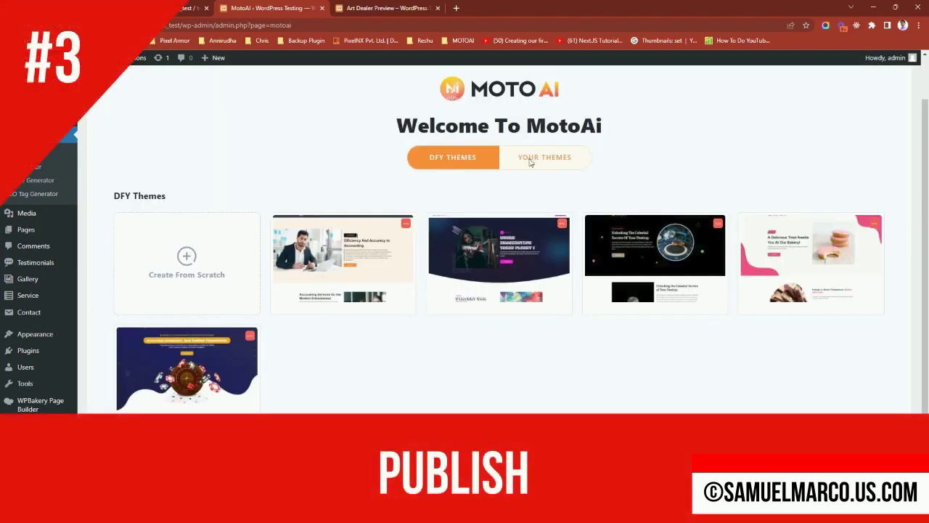
click(530, 162)
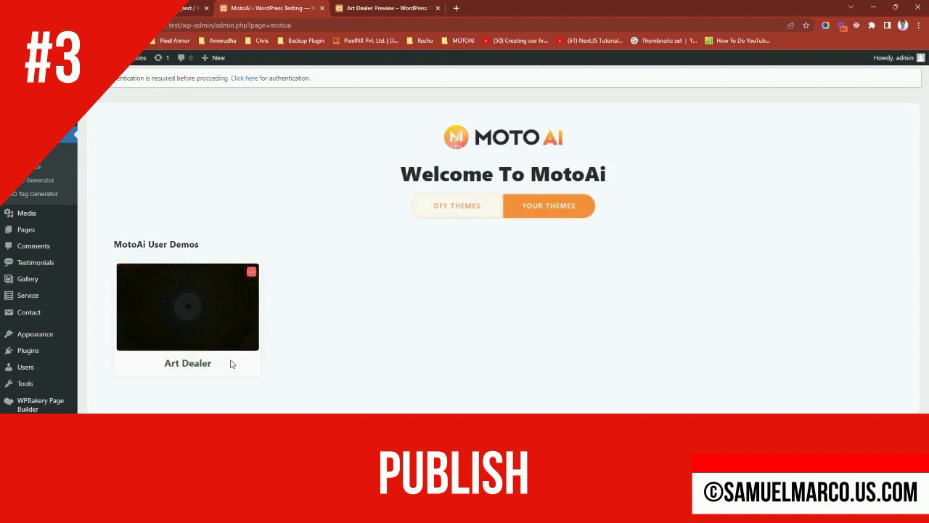
click(252, 272)
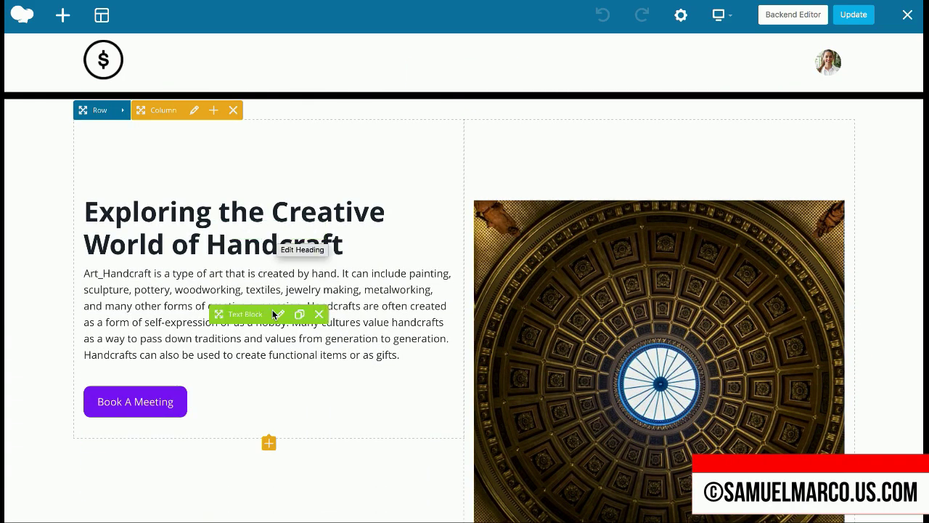
scroll(273, 314, down, 10)
scroll(273, 314, down, 8)
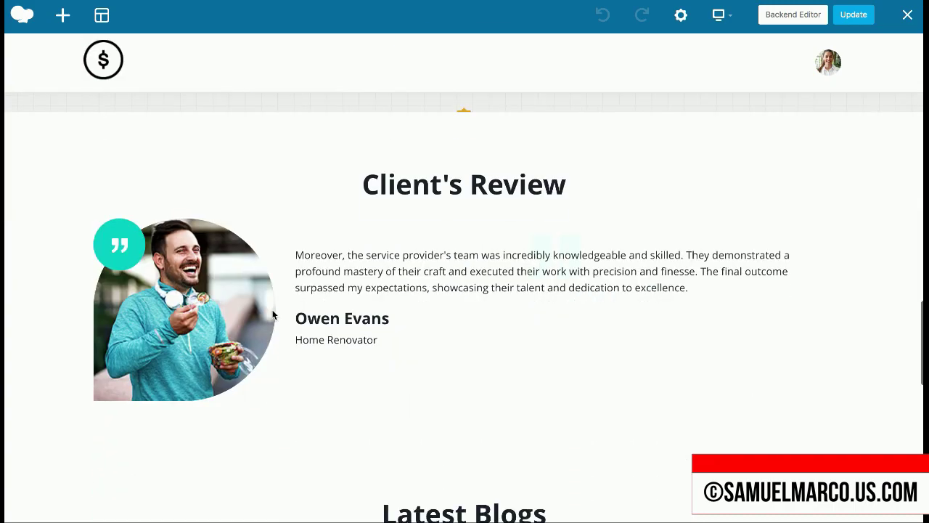
scroll(273, 314, down, 5)
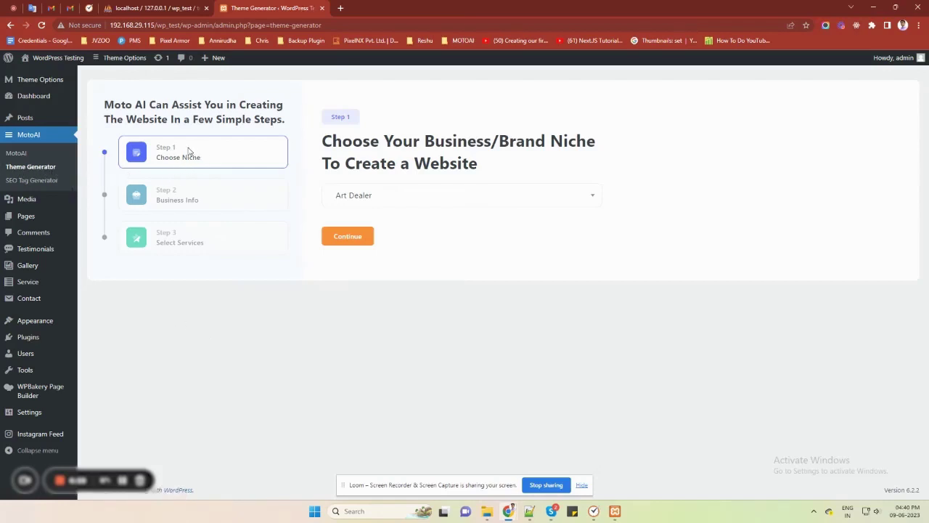
Search the niche list for 'web', clear the search, keep Art Dealer and continue.
click(401, 201)
scroll(396, 241, down, 2)
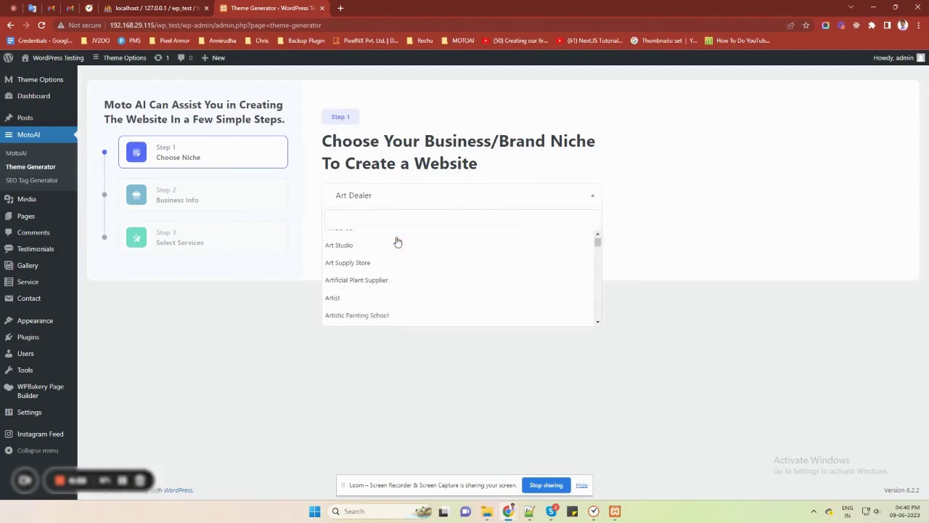
scroll(392, 232, up, 2)
click(391, 218)
text(web)
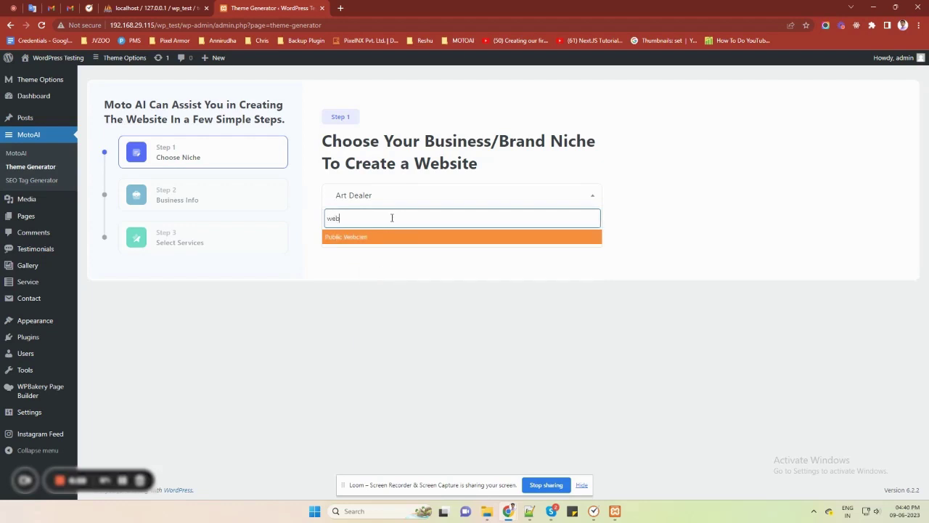
key(ctrl+a)
key(BackSpace)
click(375, 202)
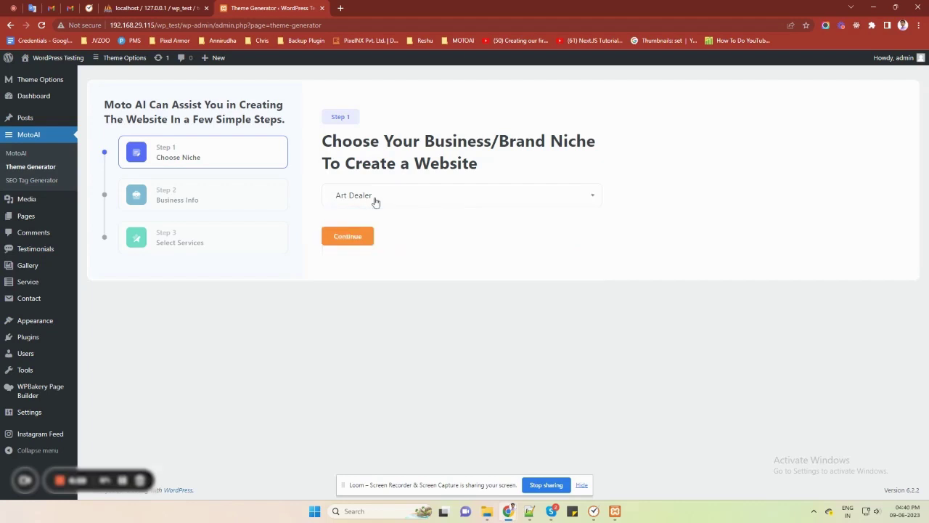
click(355, 241)
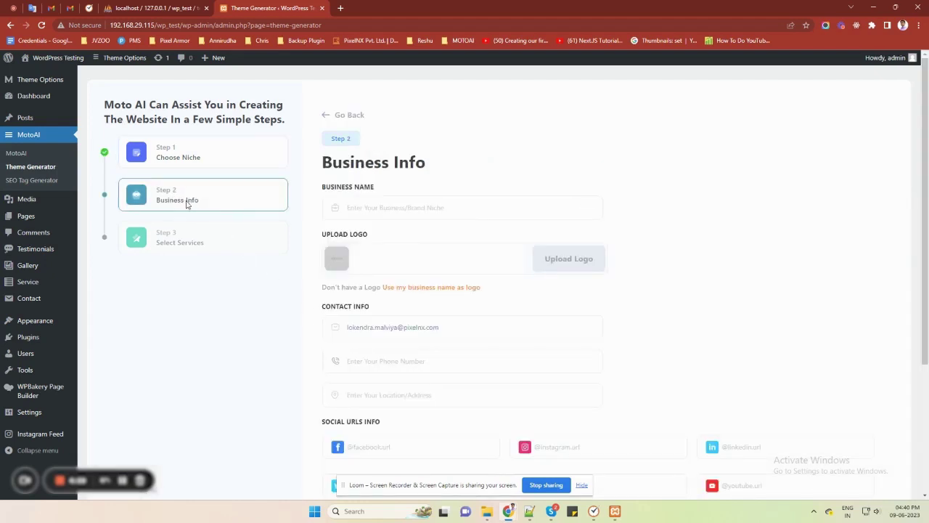
Autofill the business name, phone and address from saved business details.
drag(428, 164, 331, 165)
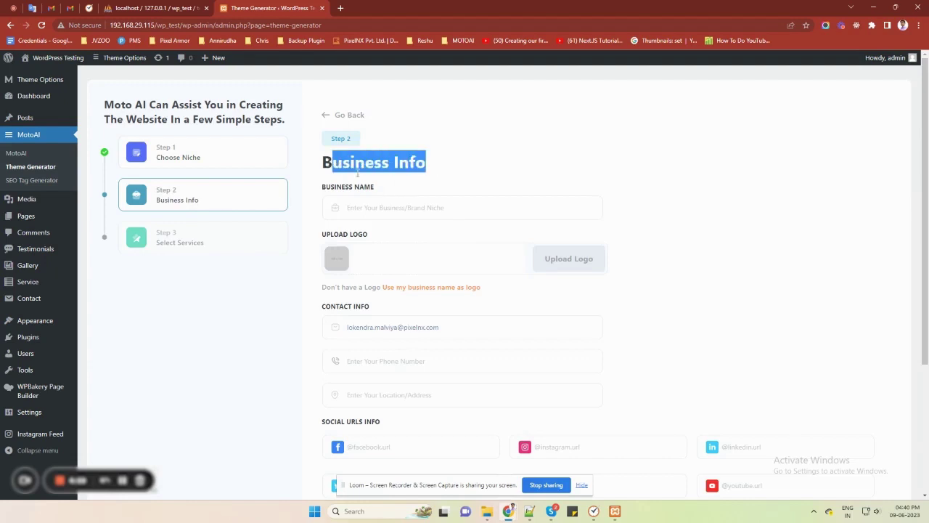
click(388, 182)
click(383, 207)
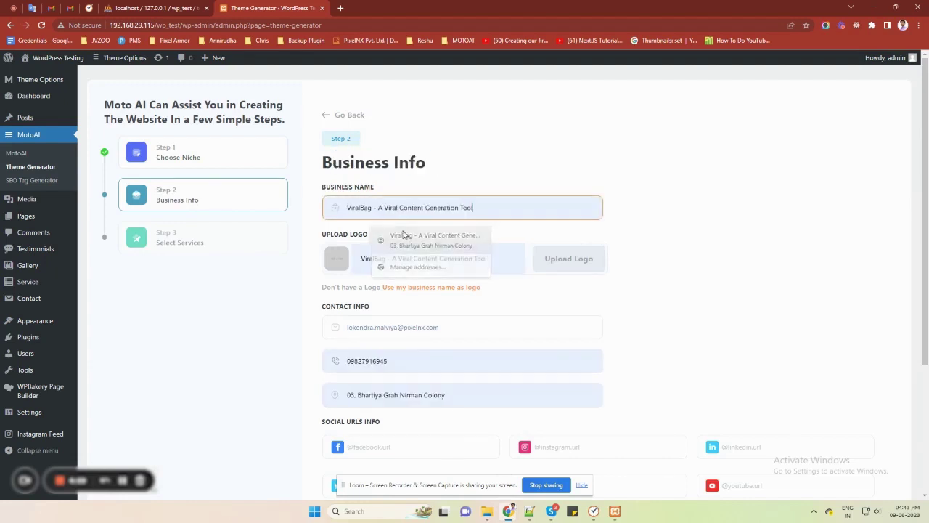
click(403, 232)
scroll(479, 225, down, 1)
Pick a photo from the media library as the business logo.
click(559, 218)
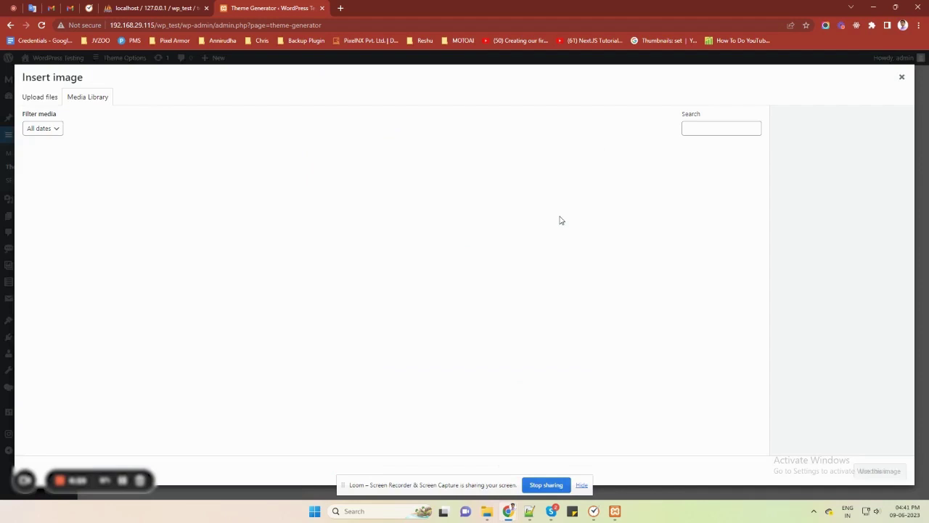
click(495, 211)
click(879, 471)
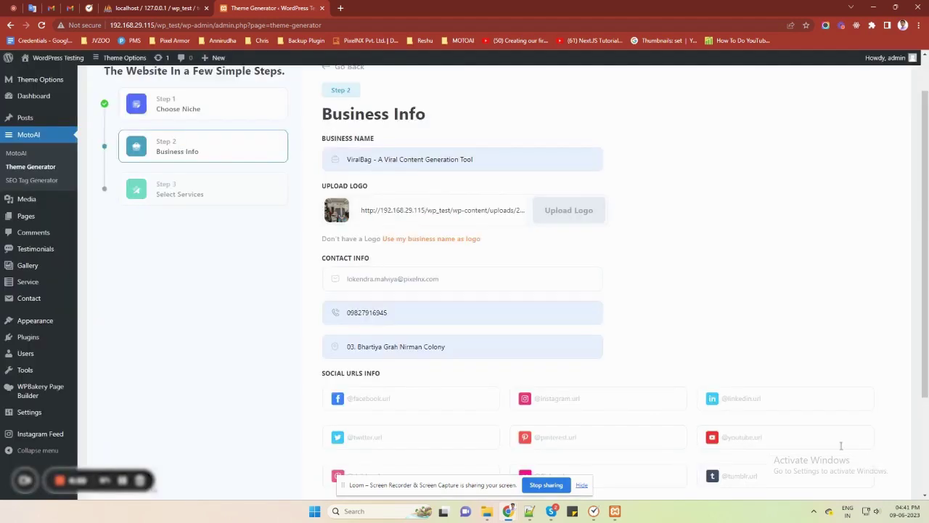
Enter # for the Facebook and Twitter links and continue to the services step.
scroll(492, 302, down, 2)
click(424, 259)
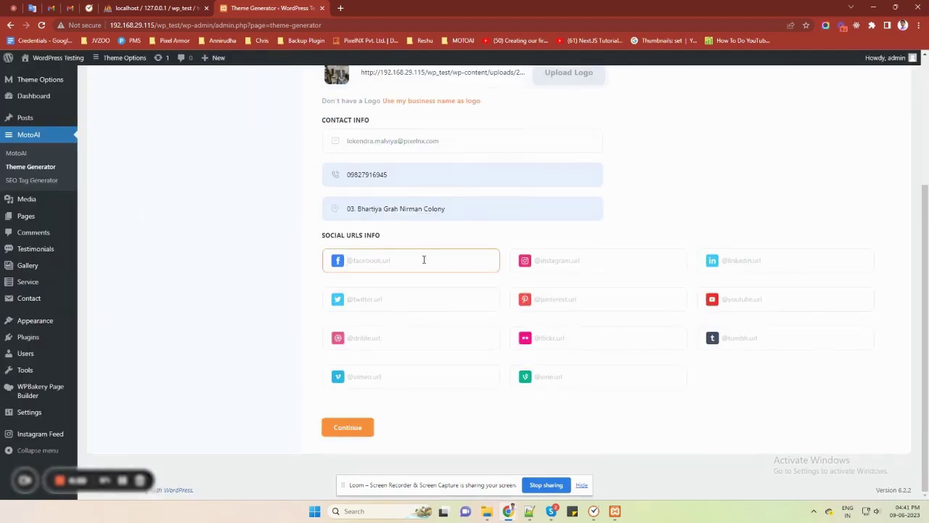
text(#)
click(420, 295)
text(#)
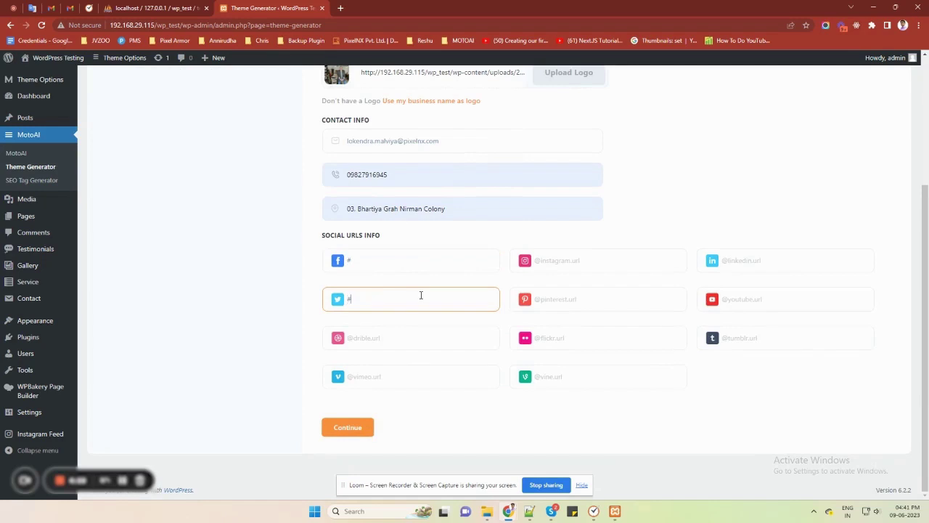
click(360, 428)
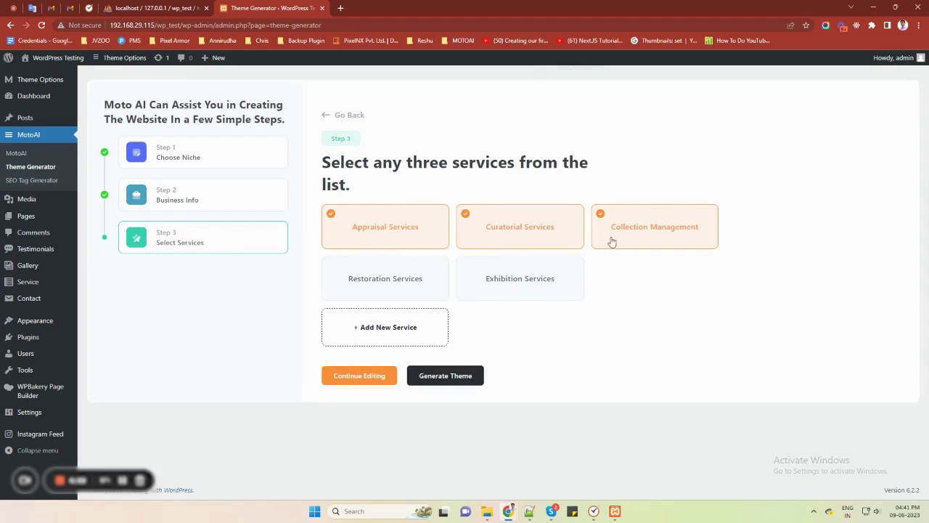
Swap Collection Management for Exhibition Services alongside Appraisal and Curatorial.
click(495, 287)
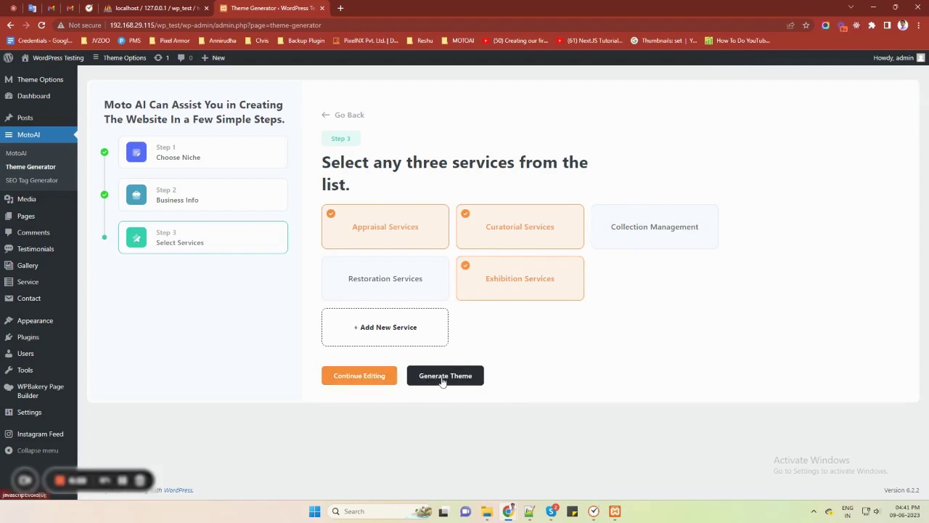
Generate the theme, confirm with OK, and open the Art Dealer preview in a new tab.
click(442, 378)
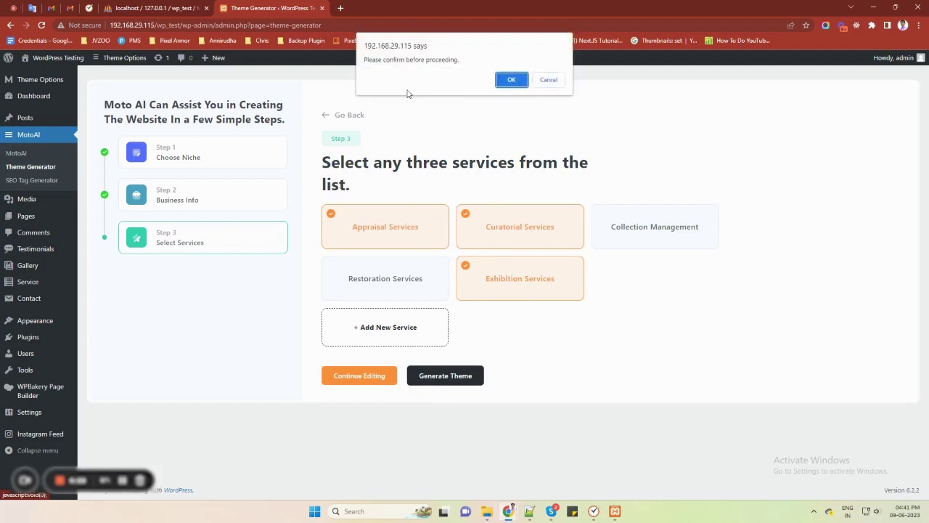
click(511, 81)
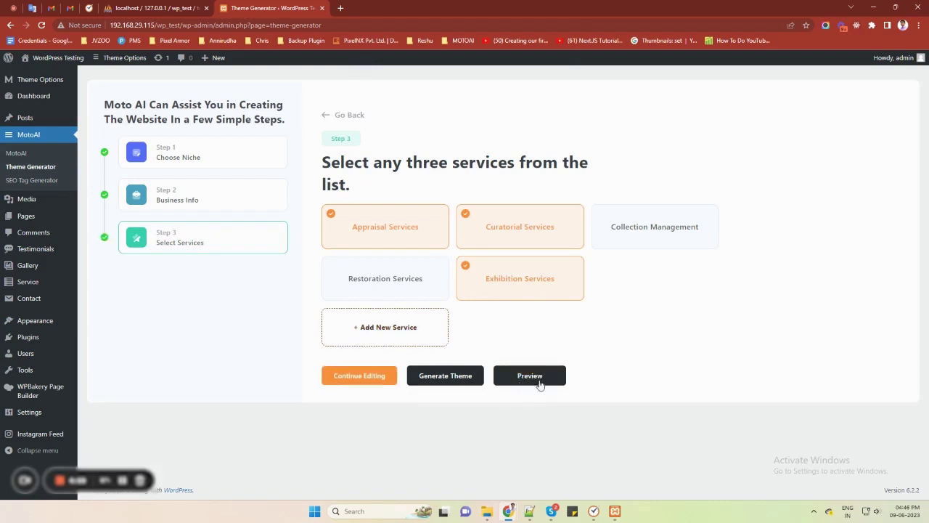
click(538, 382)
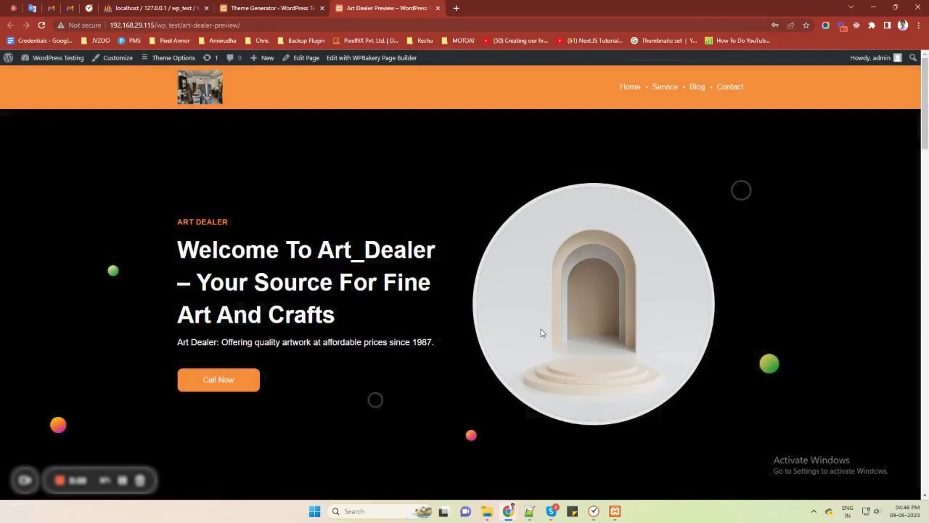
Scroll the Art Dealer preview to the footer and back, then return to MotoAI's Welcome page.
scroll(388, 207, down, 10)
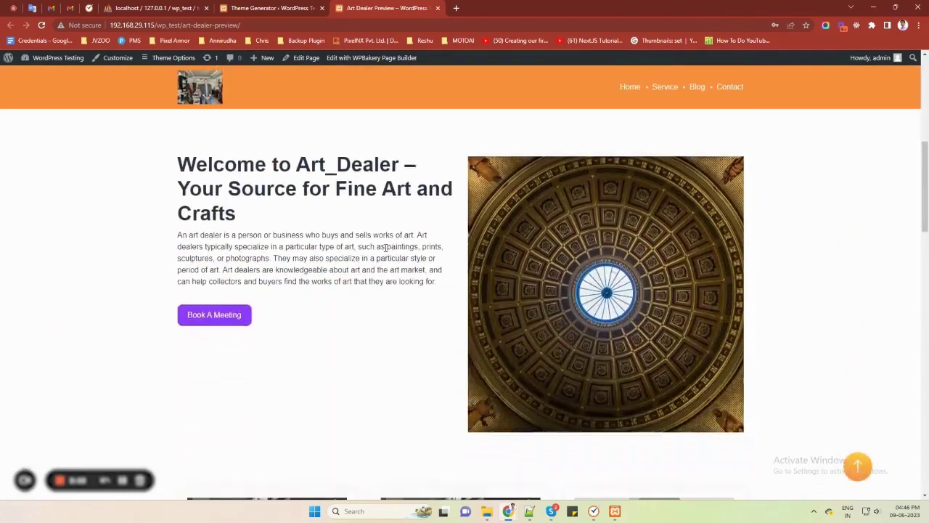
scroll(307, 247, down, 15)
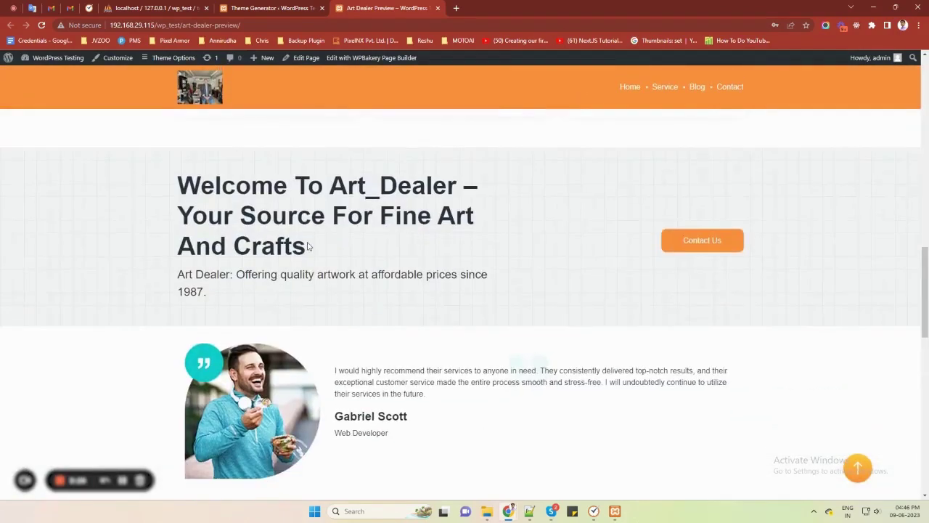
scroll(356, 262, down, 5)
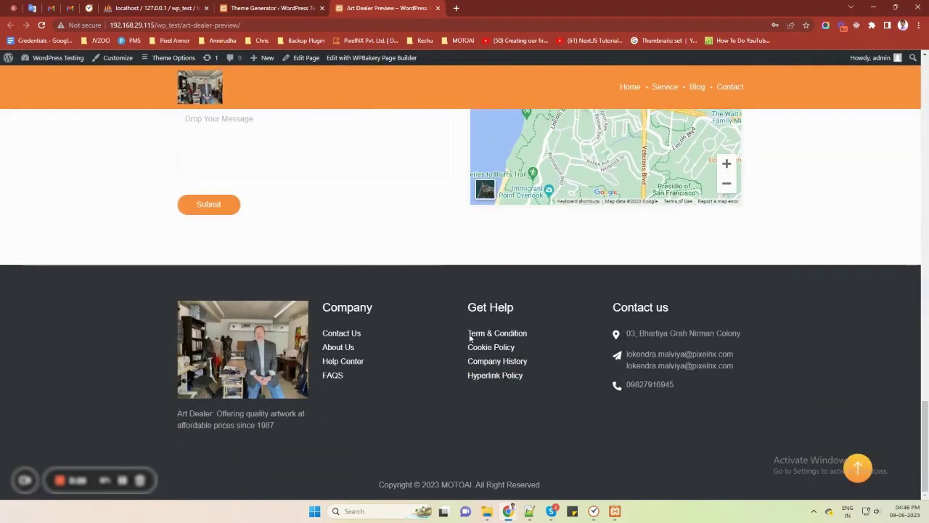
scroll(469, 331, up, 15)
scroll(465, 326, up, 5)
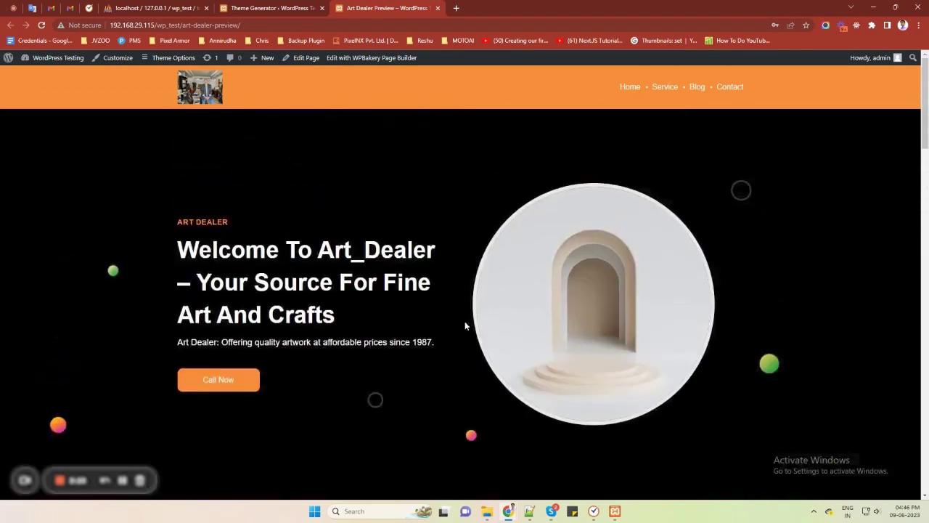
click(305, 9)
click(16, 153)
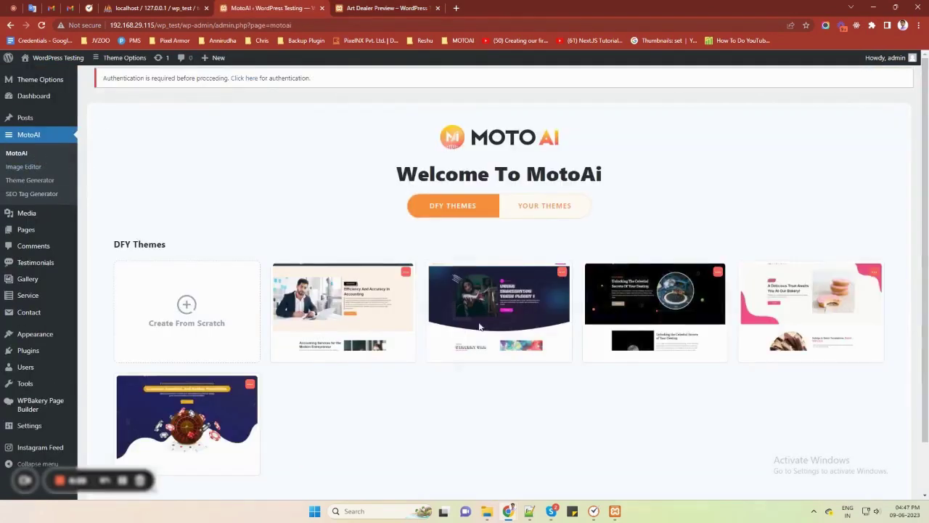
Switch to Your Themes and open the red … actions menu on the Art Dealer card.
scroll(400, 295, down, 1)
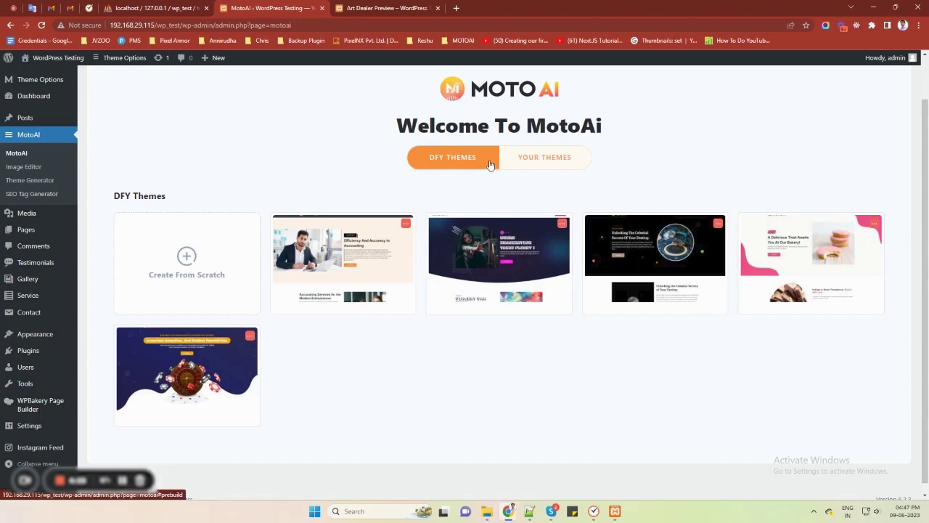
click(530, 162)
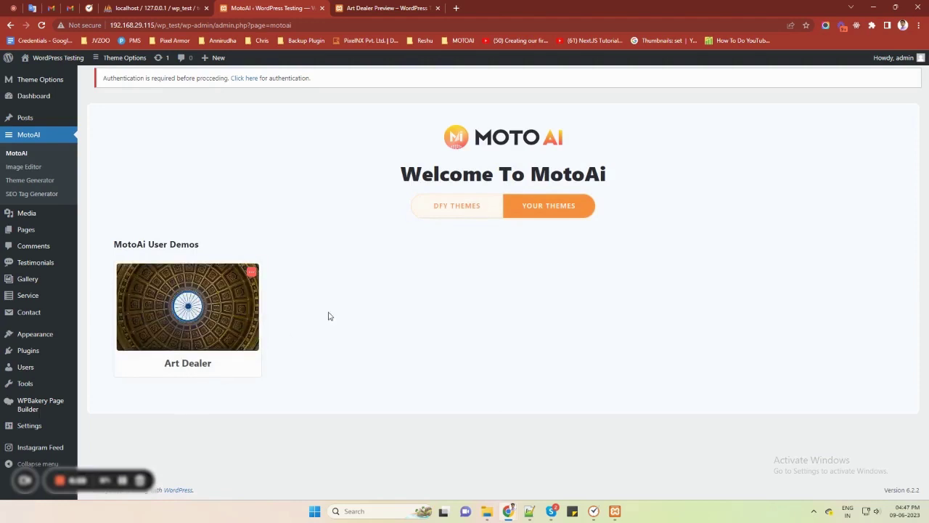
click(252, 272)
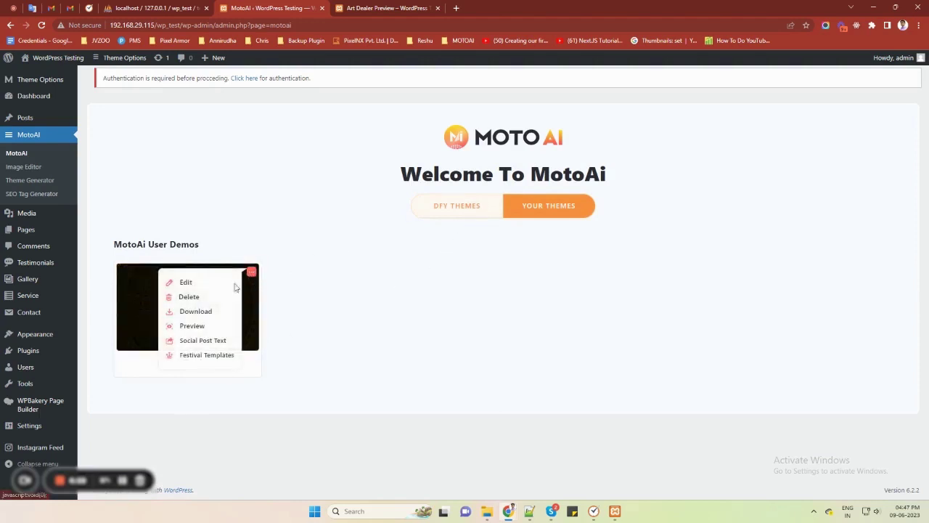